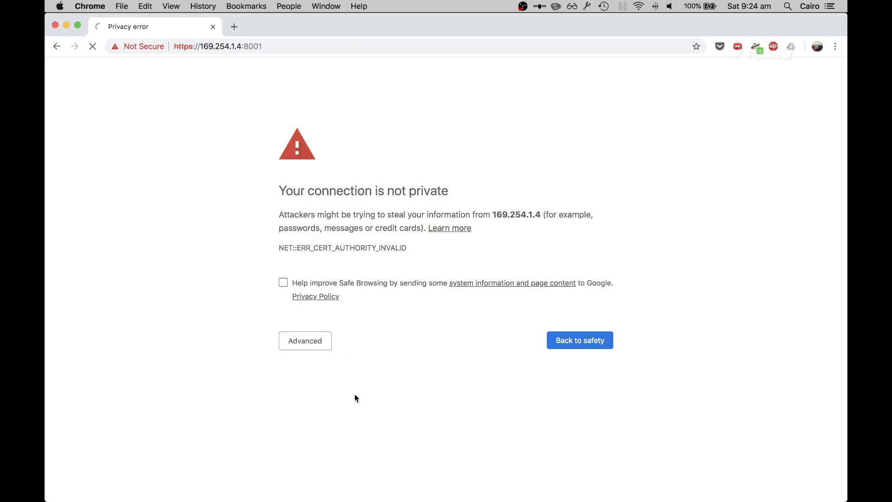
- Bypass the untrusted-certificate warning for 169.254.1.4 and sign in to the CairoStation DSM desktop
left_click(327, 350)
left_click(309, 425)
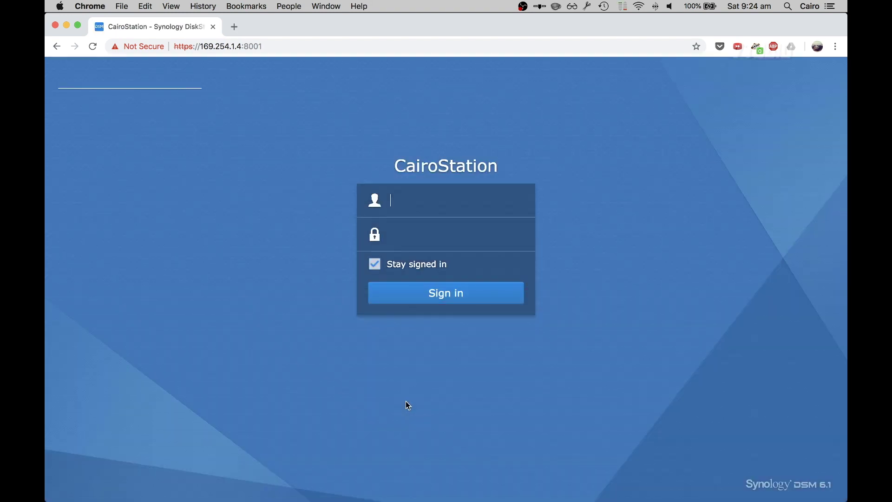
left_click(495, 299)
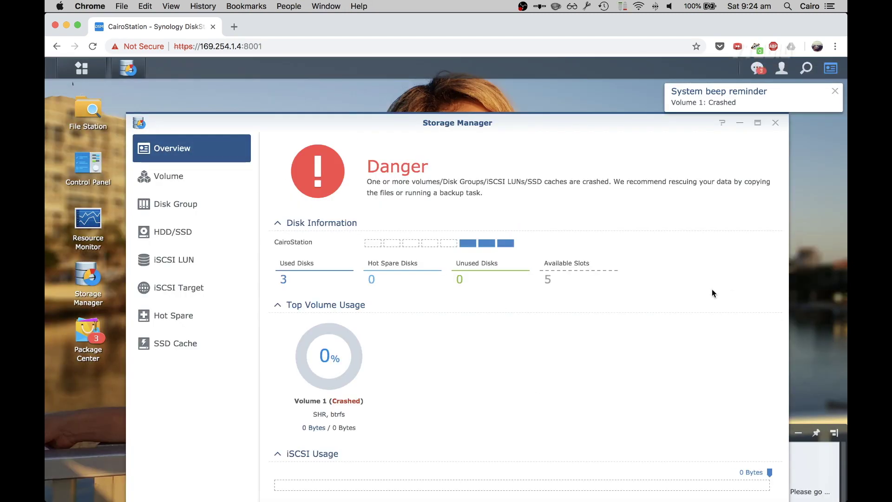
- Maximize Storage Manager, review crashed Volume 1, the disk groups and three installed disks, then launch File Station
left_click(757, 122)
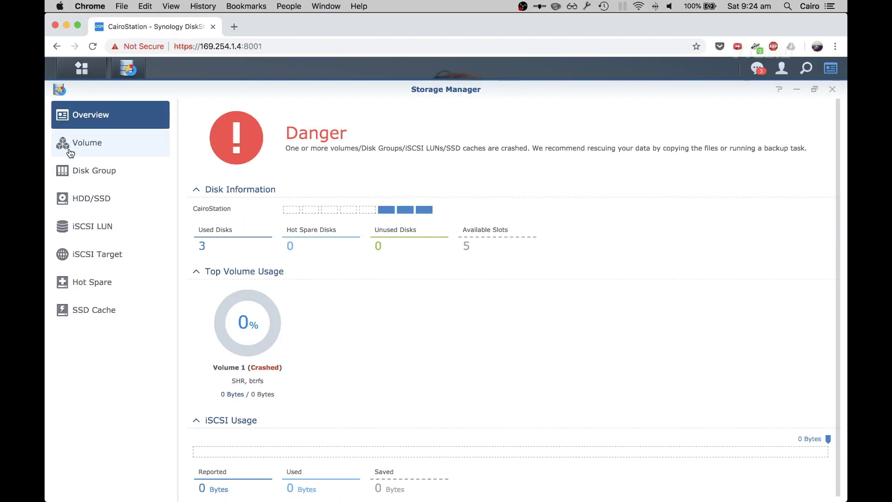
left_click(70, 153)
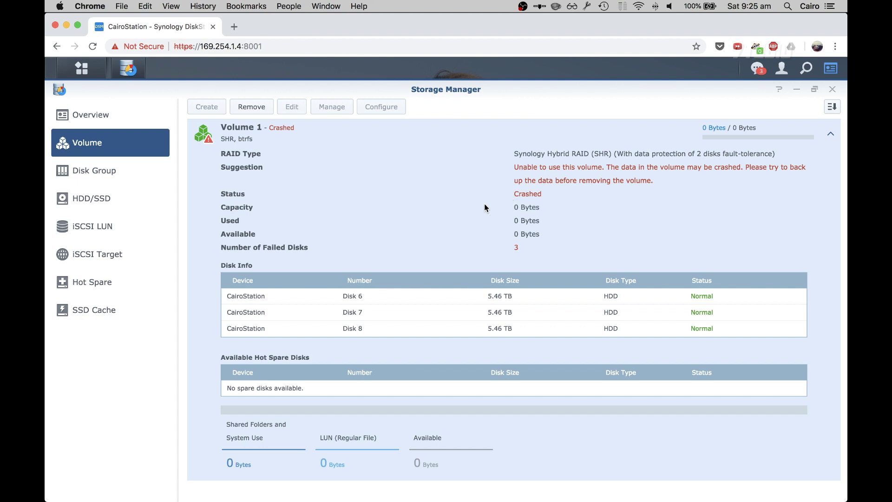
left_click(113, 178)
left_click(111, 196)
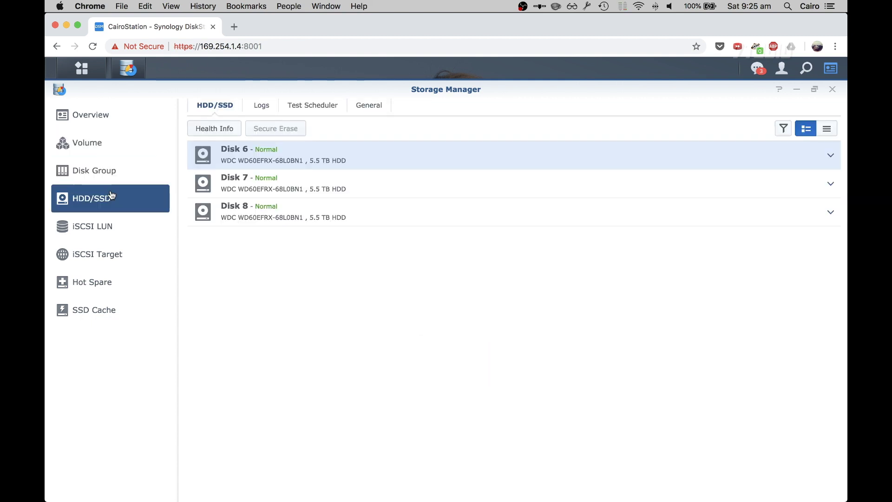
left_click(101, 149)
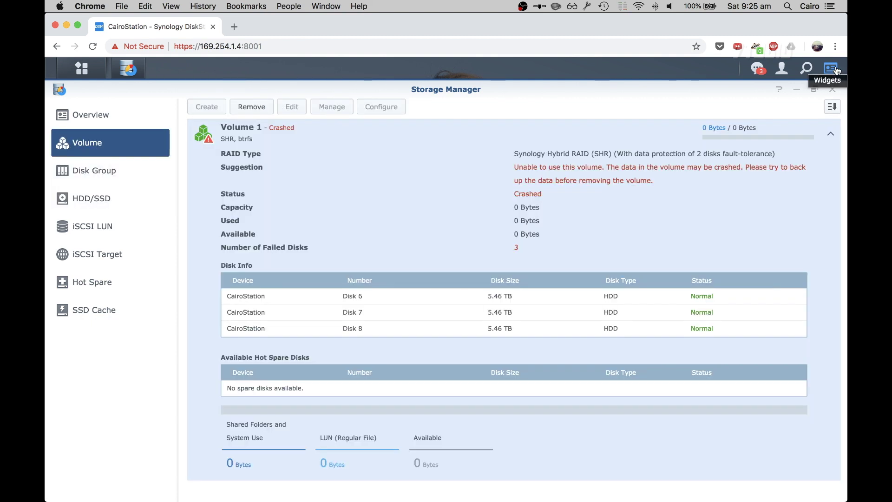
left_click(831, 90)
left_click(95, 124)
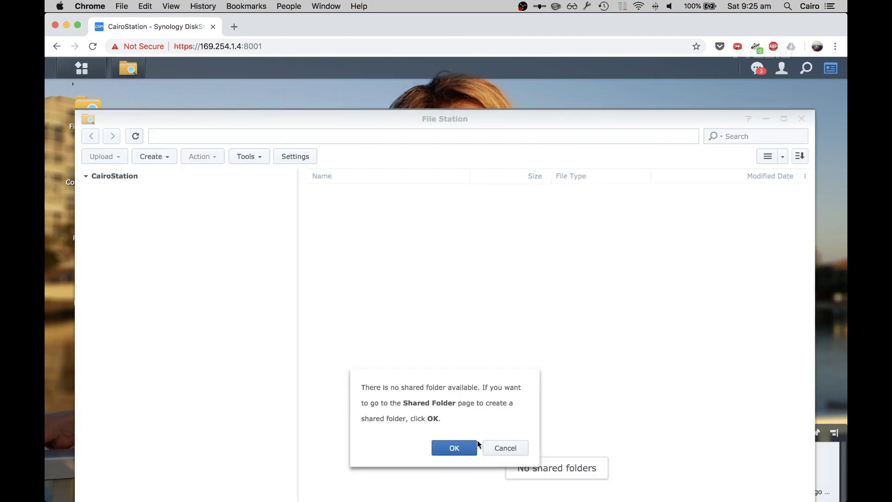
- Confirm no shared folders exist in File Station or Control Panel, then raise the System Health widget
left_click(506, 448)
left_click(801, 119)
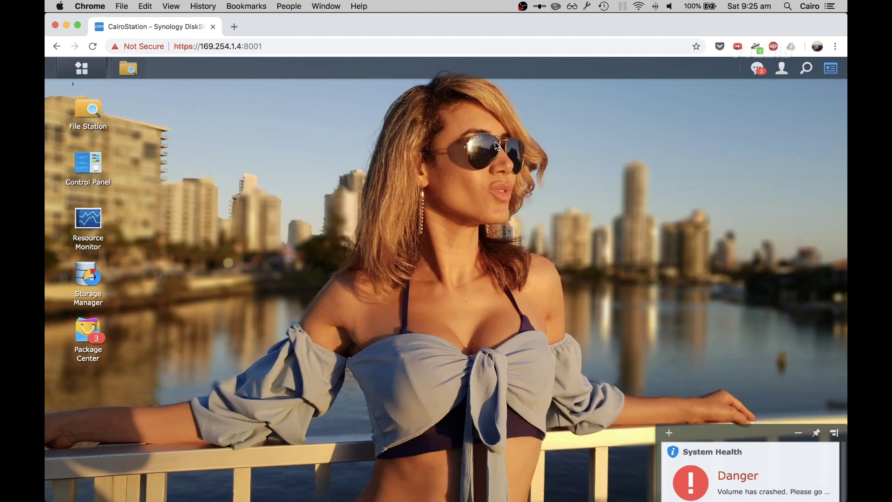
left_click(86, 165)
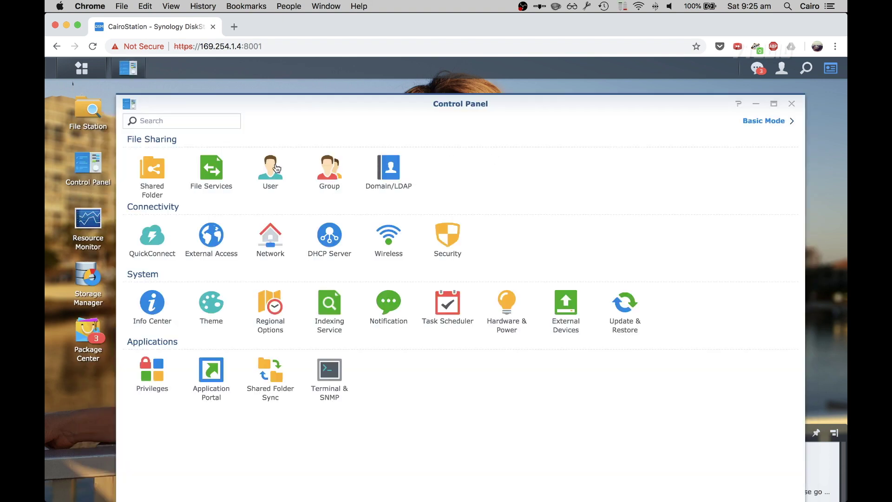
left_click(154, 170)
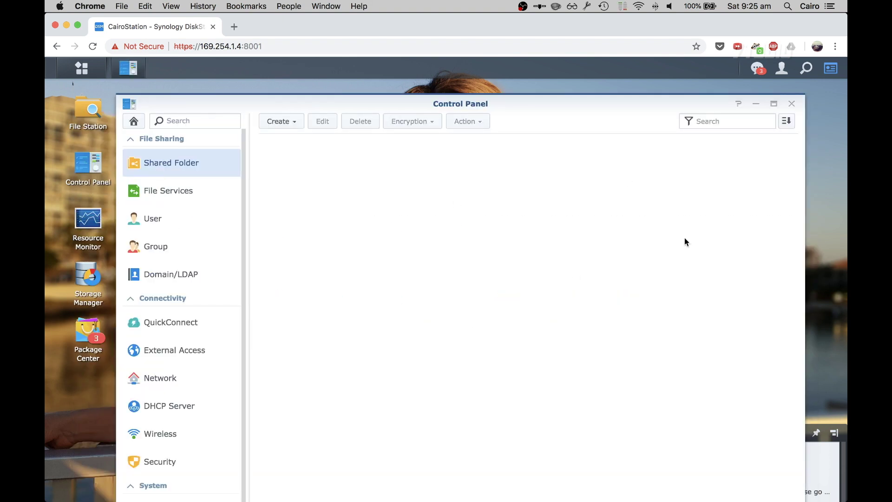
left_click(791, 104)
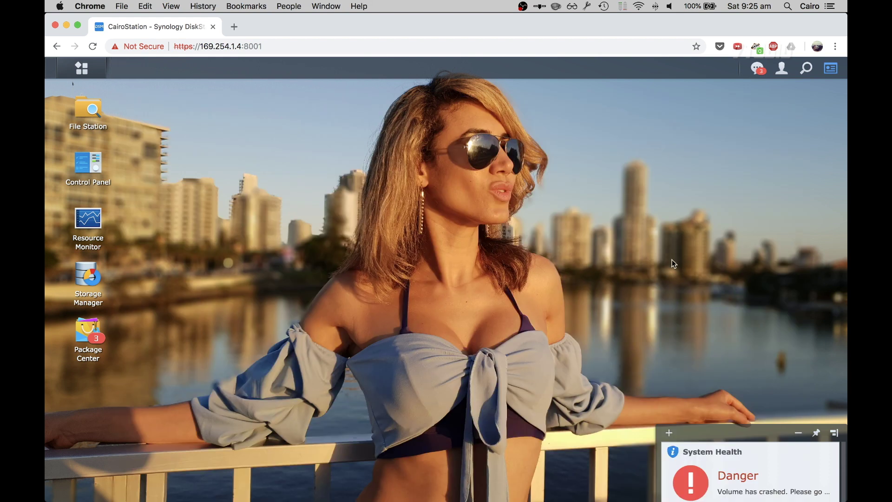
mouse_move(757, 424)
left_mouse_down()
mouse_move(732, 390)
mouse_move(719, 137)
mouse_move(726, 161)
mouse_move(738, 133)
mouse_move(728, 132)
left_mouse_up()
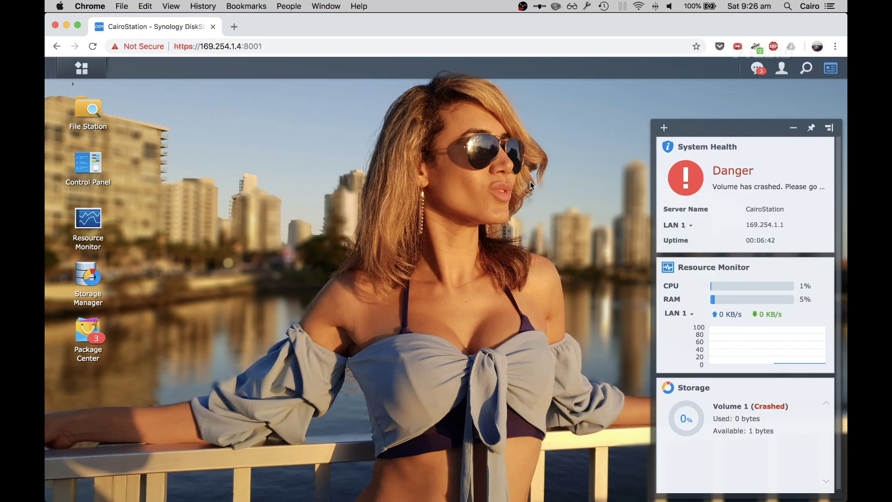
- Reopen Storage Manager maximized, showing 3 used disks, 1 unused, and Volume 1 still crashed
left_click(732, 177)
left_click(757, 123)
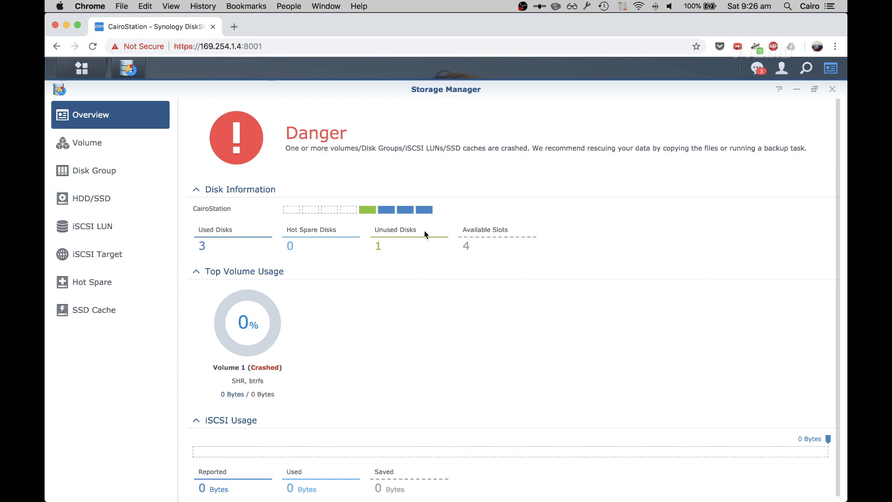
- Check the inserted Disk 5, the disk groups, Volume 1 and the overview, then restart the NAS
left_click(90, 200)
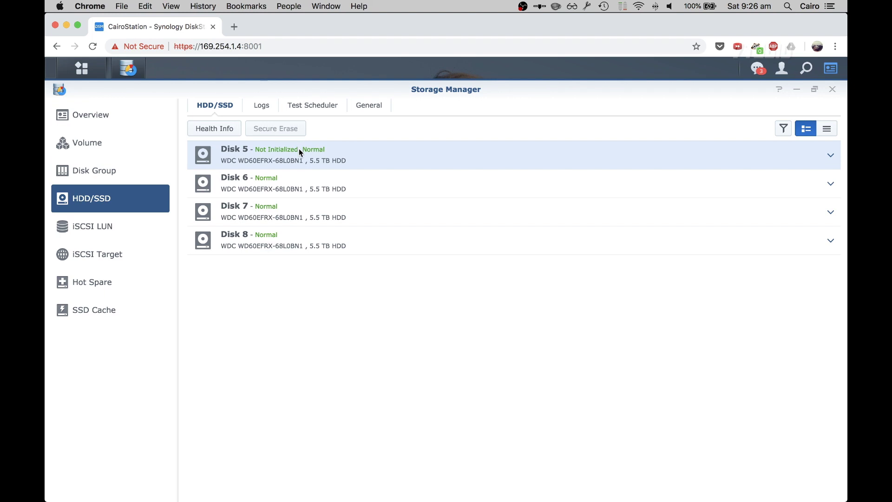
left_click(93, 167)
left_click(75, 147)
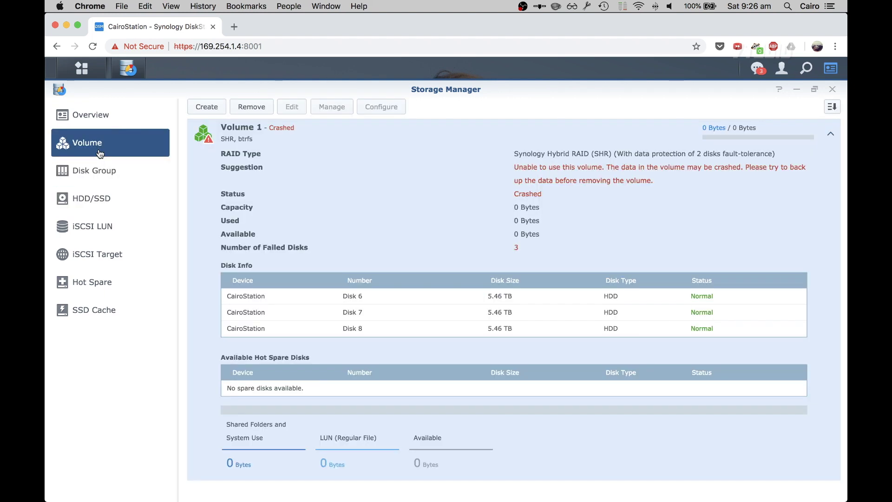
left_click(142, 126)
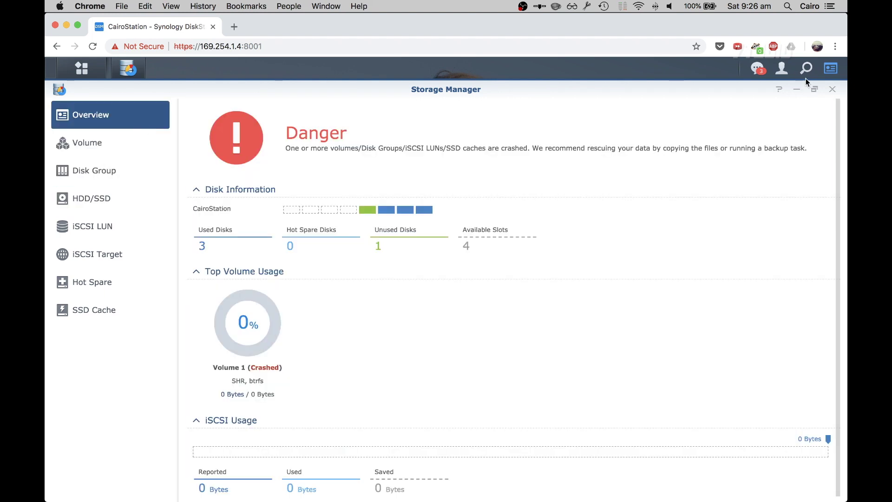
left_click(782, 75)
left_click(794, 139)
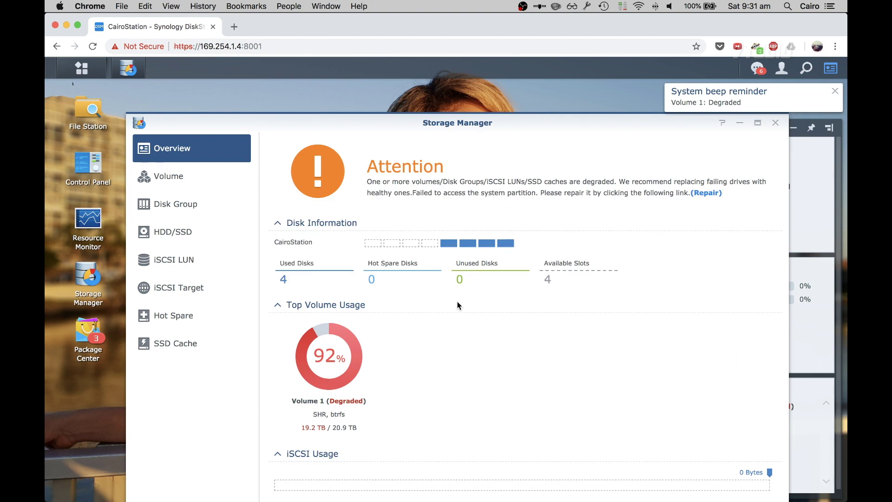
- View degraded Volume 1, confirm the homes shared folder is back in File Station, and dismiss the reminder
left_click(187, 185)
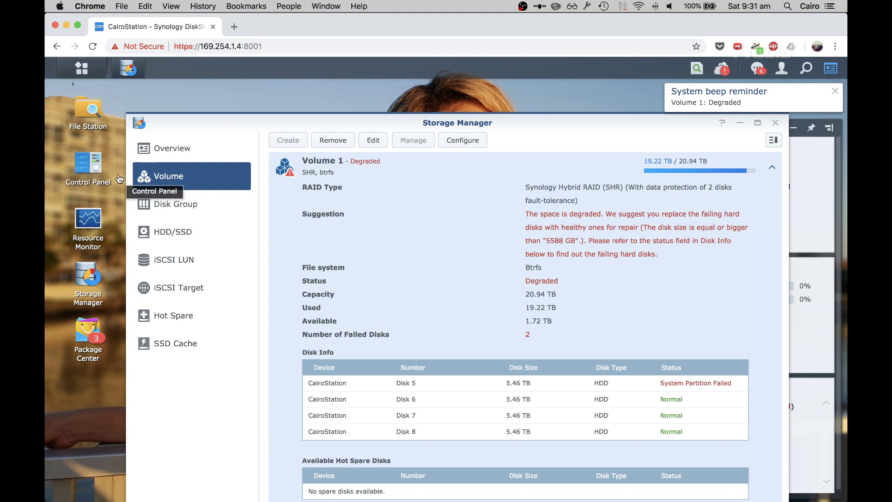
left_click(95, 121)
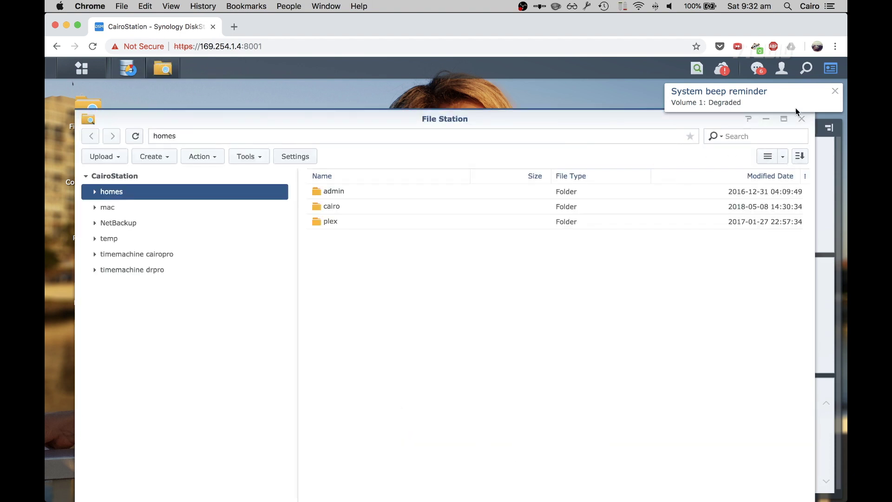
left_click(832, 96)
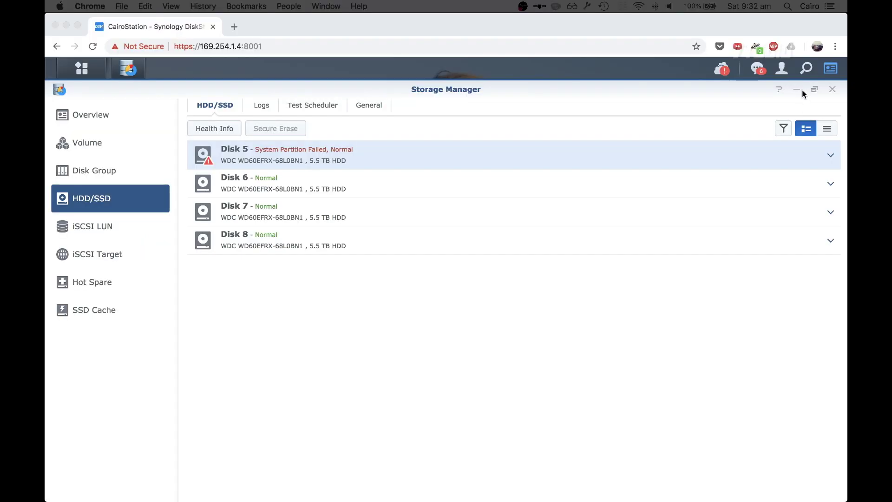
- Expand Disk 5 to read its System Partition Failed details, collapse it, and return to the overview
left_click(800, 93)
left_click(799, 91)
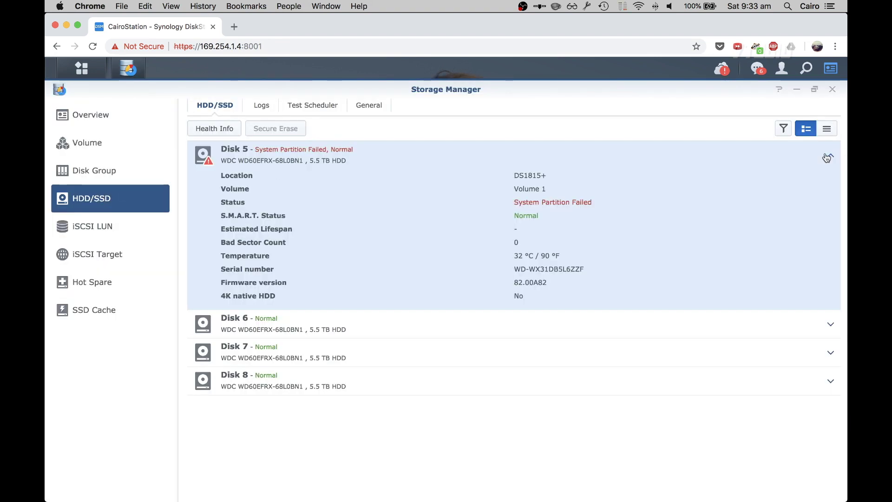
left_click(827, 157)
left_click(139, 122)
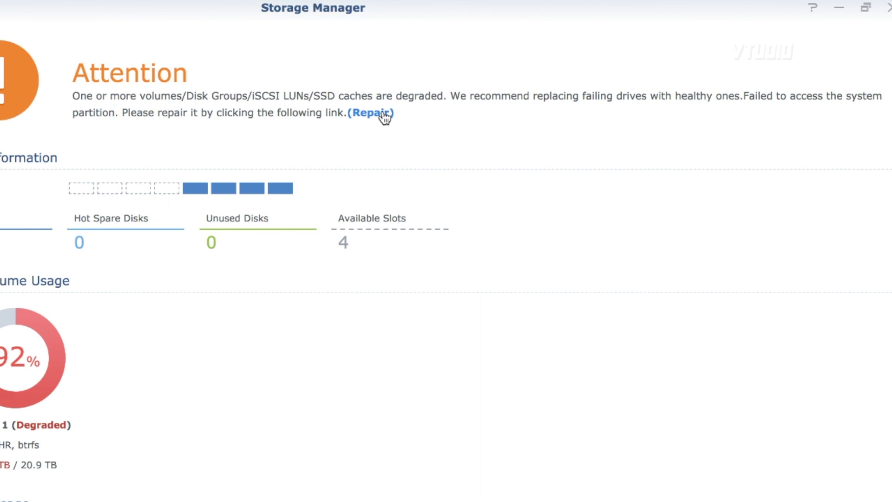
- Repair Disk 5's system partition from the overview and verify Disks 5 to 8 all read Normal
left_click(383, 114)
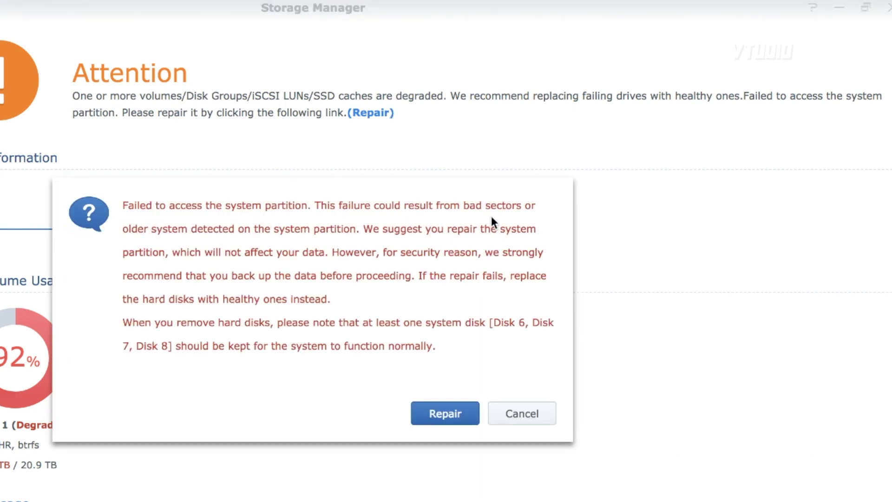
left_click(439, 415)
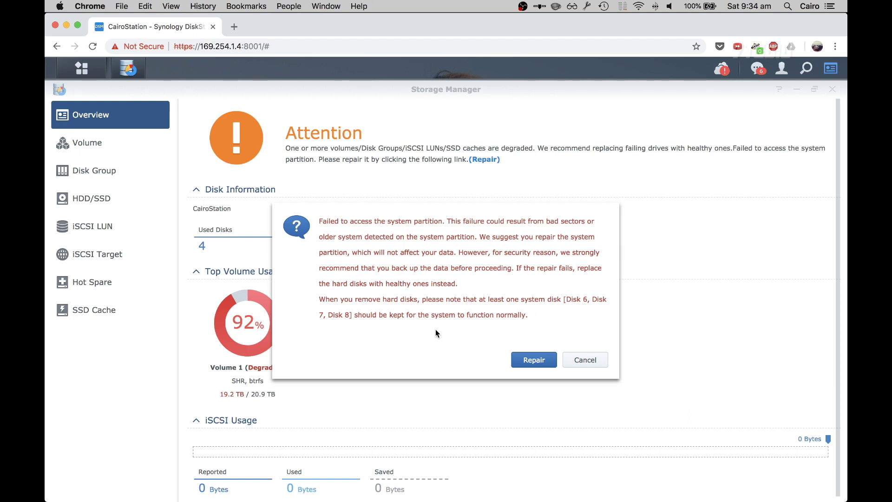
left_click(537, 362)
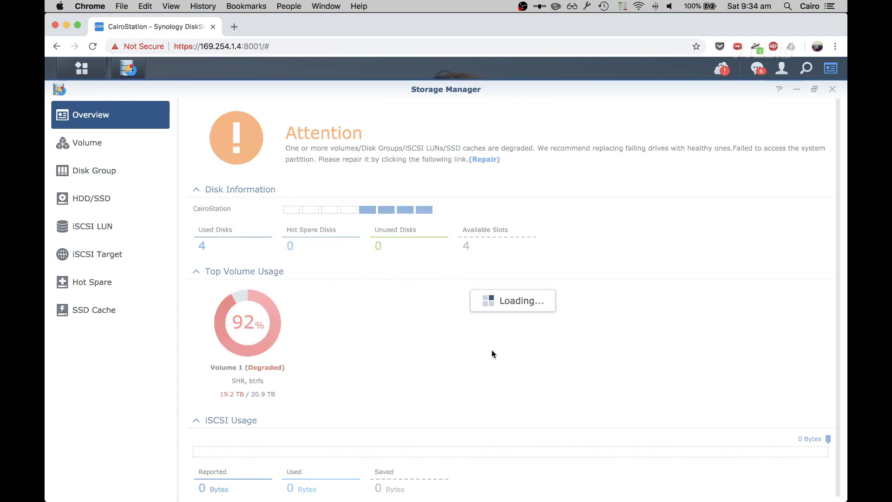
left_click(91, 194)
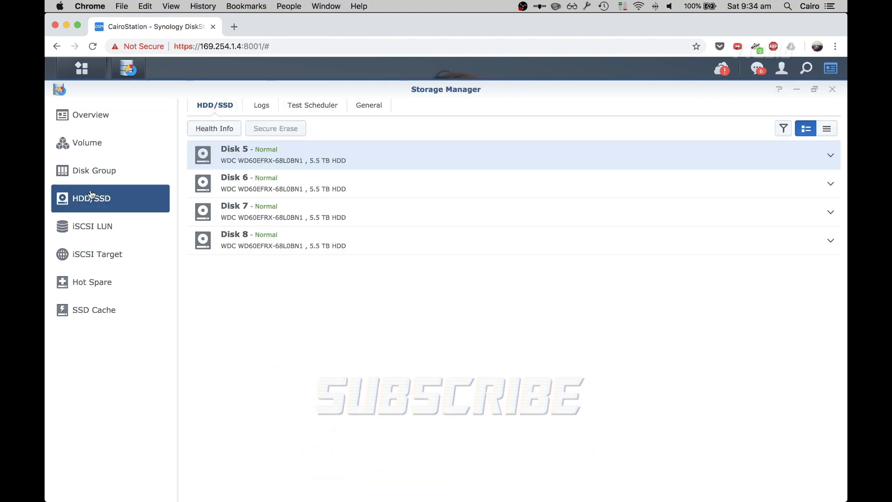